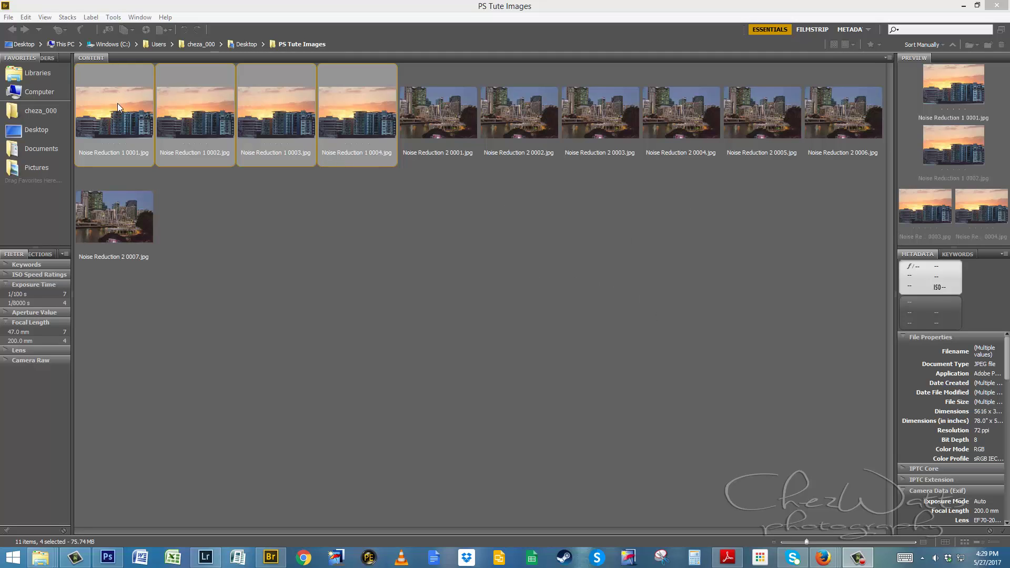
pyautogui.click(114, 18)
pyautogui.moveTo(84, 109)
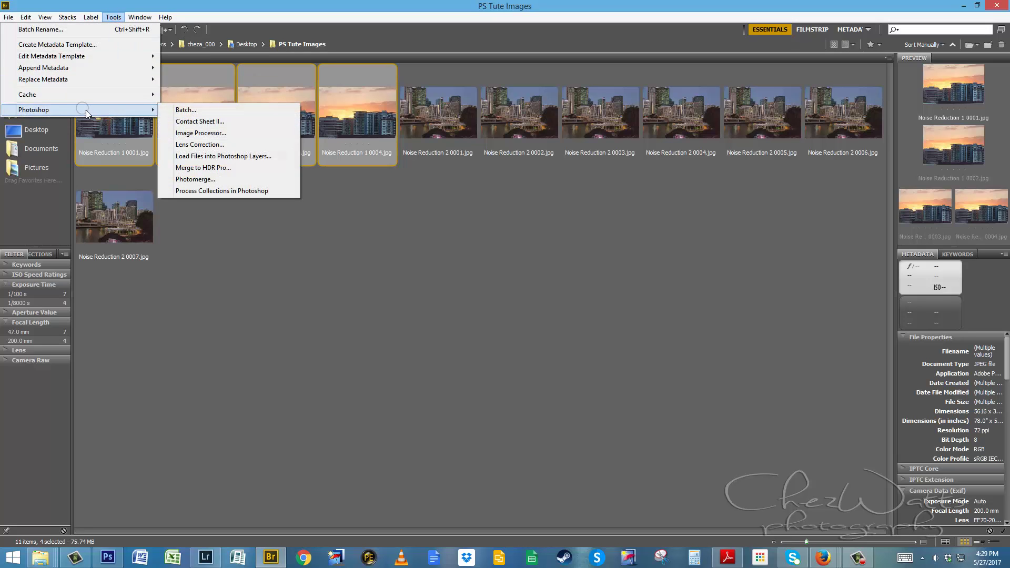
pyautogui.click(236, 227)
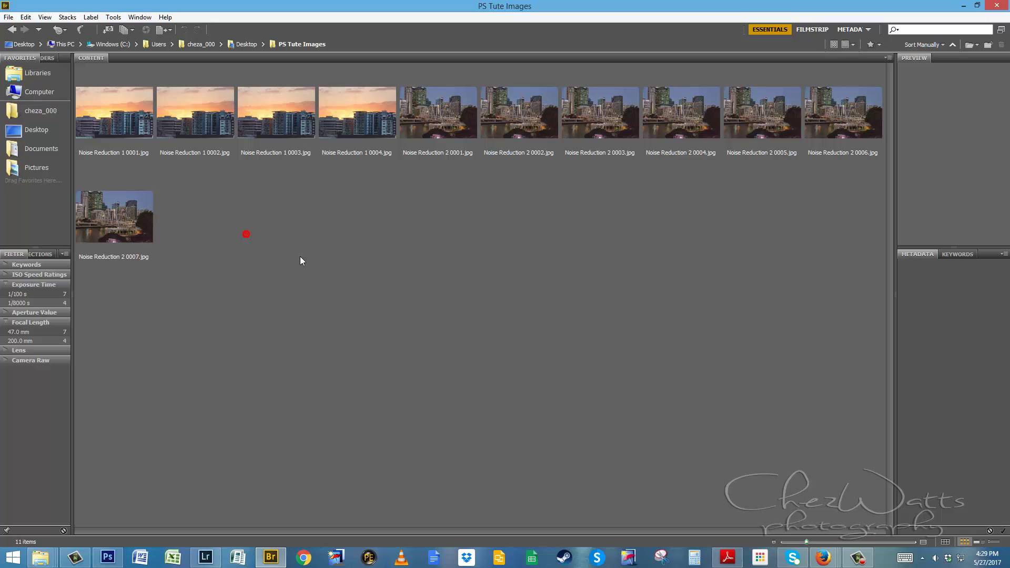
# Switch to Lightroom and reset all develop settings of the sunset photo _MG_0010.CR2
pyautogui.click(965, 7)
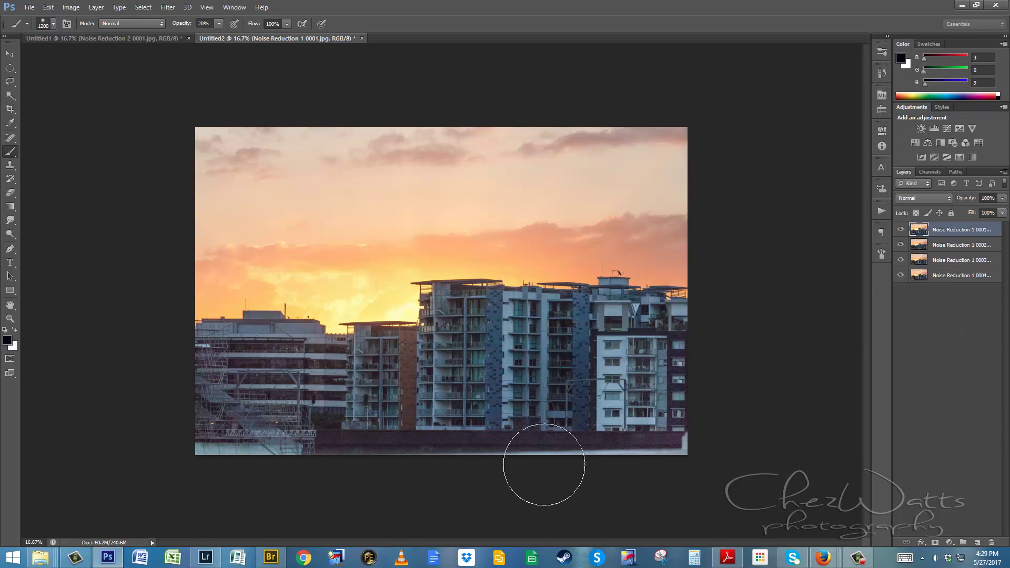
pyautogui.click(205, 556)
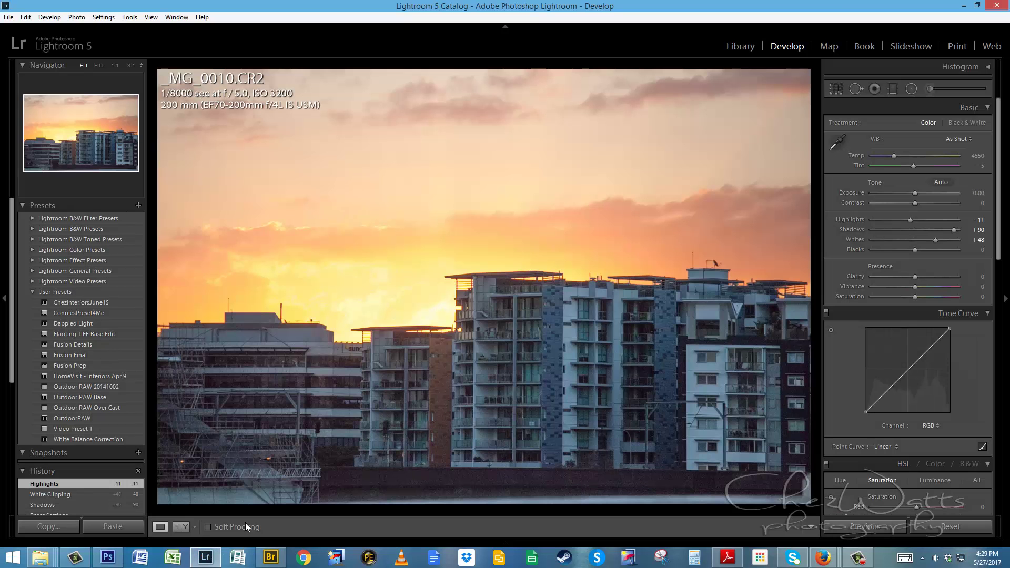
pyautogui.click(951, 527)
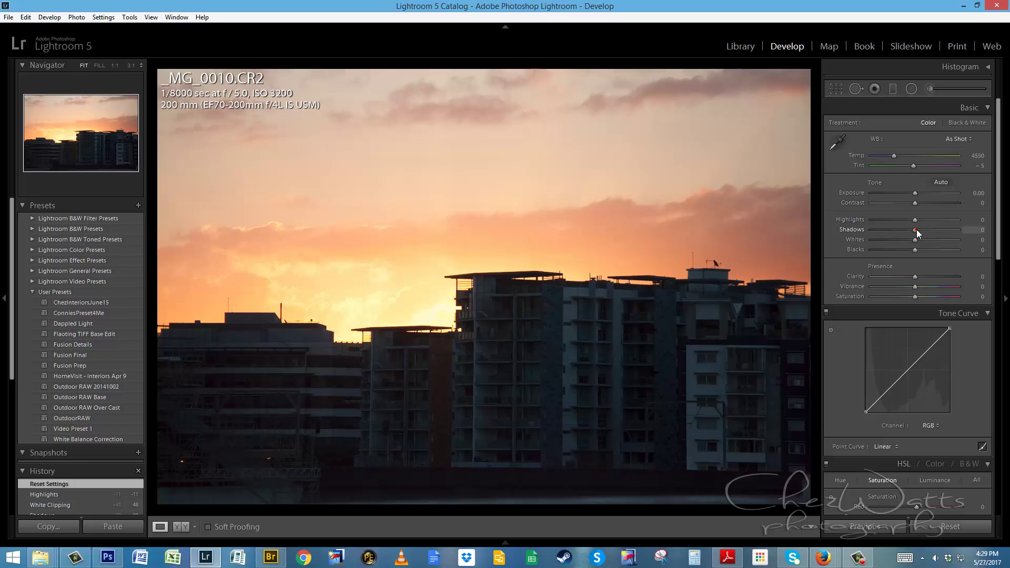
# Set the photo's Shadows to +96, Highlights to -10 and Whites to +18
pyautogui.moveTo(920, 232); pyautogui.dragTo(955, 232)
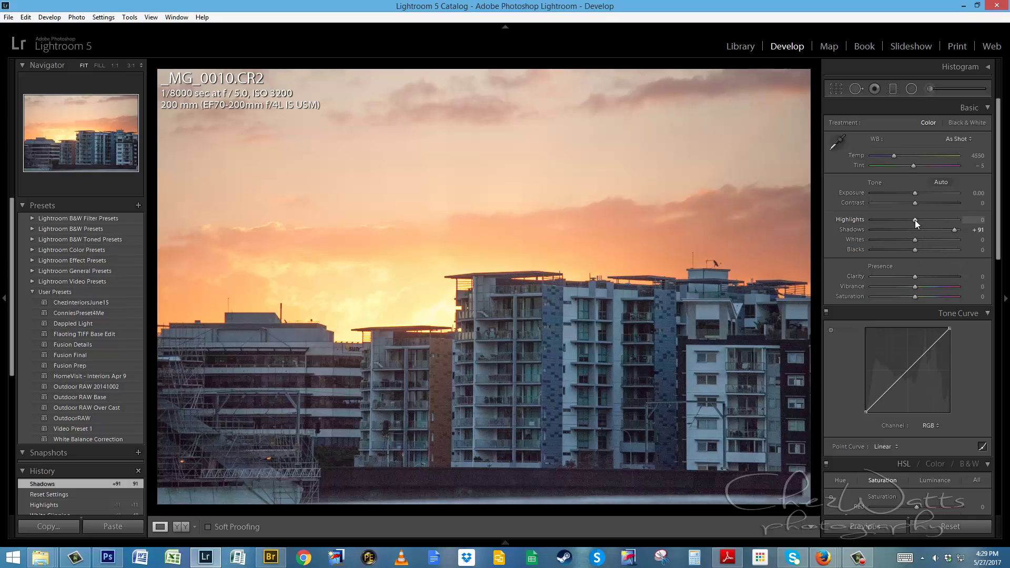
pyautogui.moveTo(916, 220); pyautogui.dragTo(913, 220)
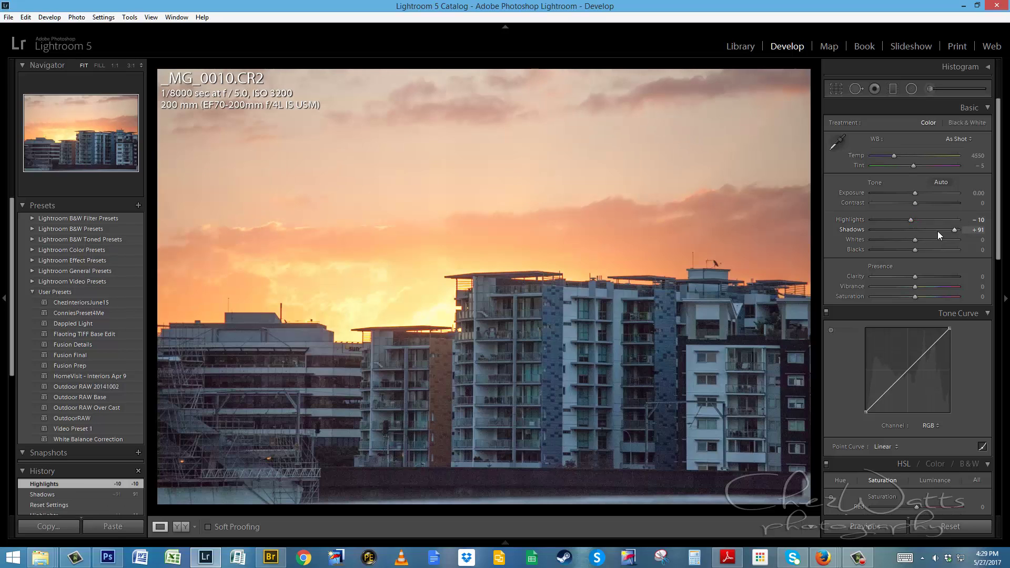
pyautogui.moveTo(959, 233); pyautogui.dragTo(921, 244)
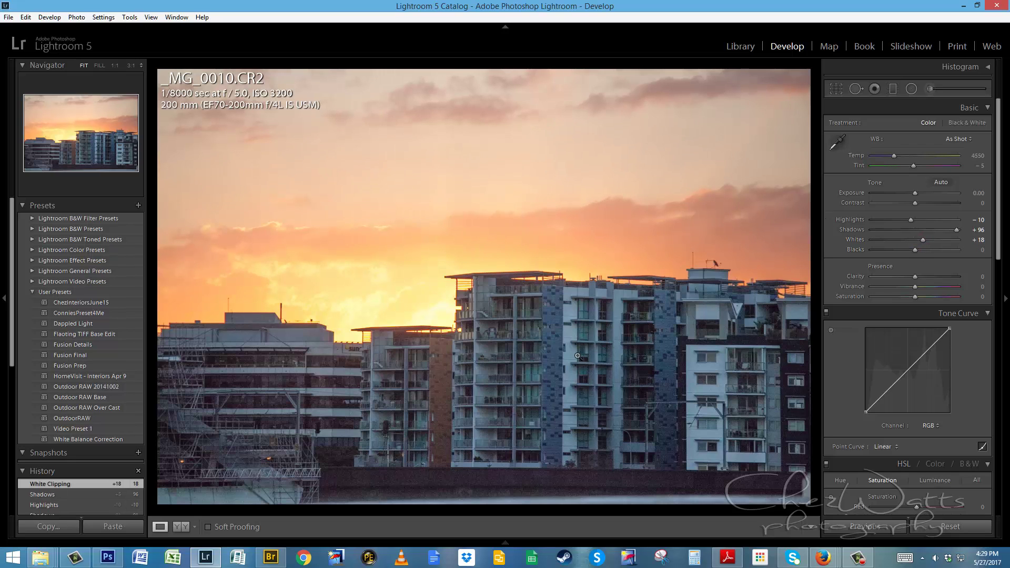
# Examine the noise on the apartment building at 1:1 magnification, and return to the full photo
pyautogui.click(575, 331)
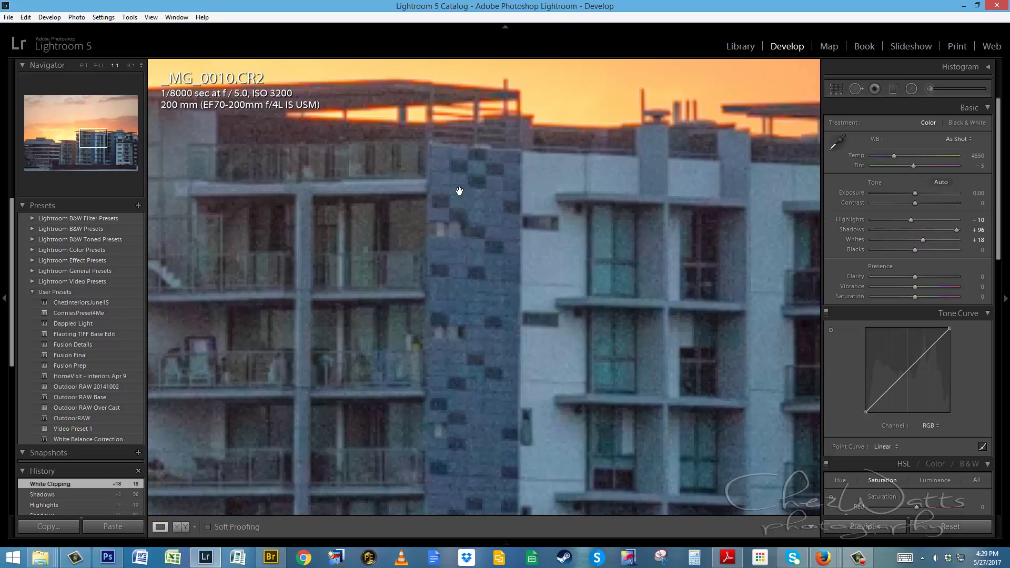
pyautogui.moveTo(473, 265); pyautogui.dragTo(583, 289)
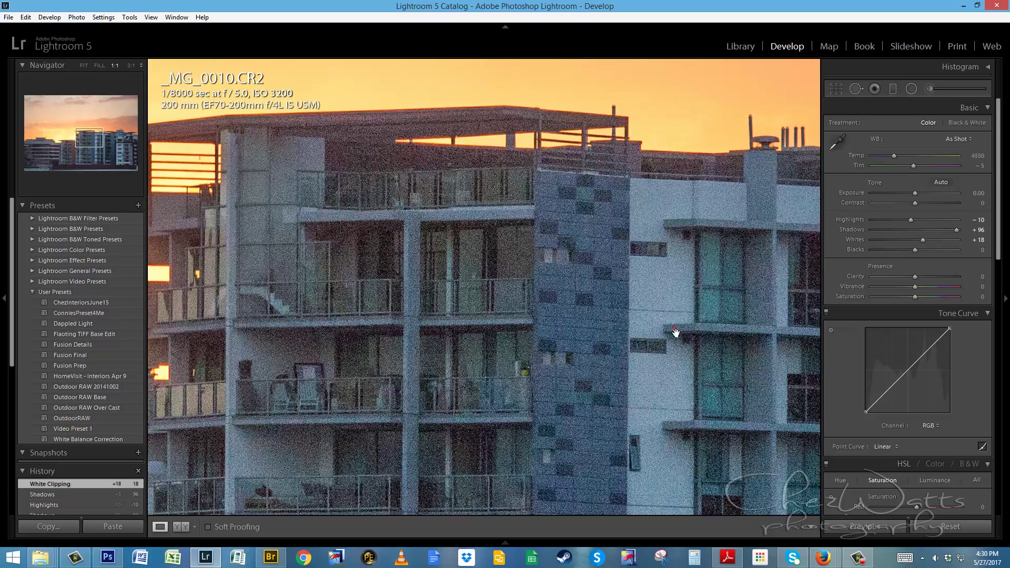
pyautogui.click(662, 308)
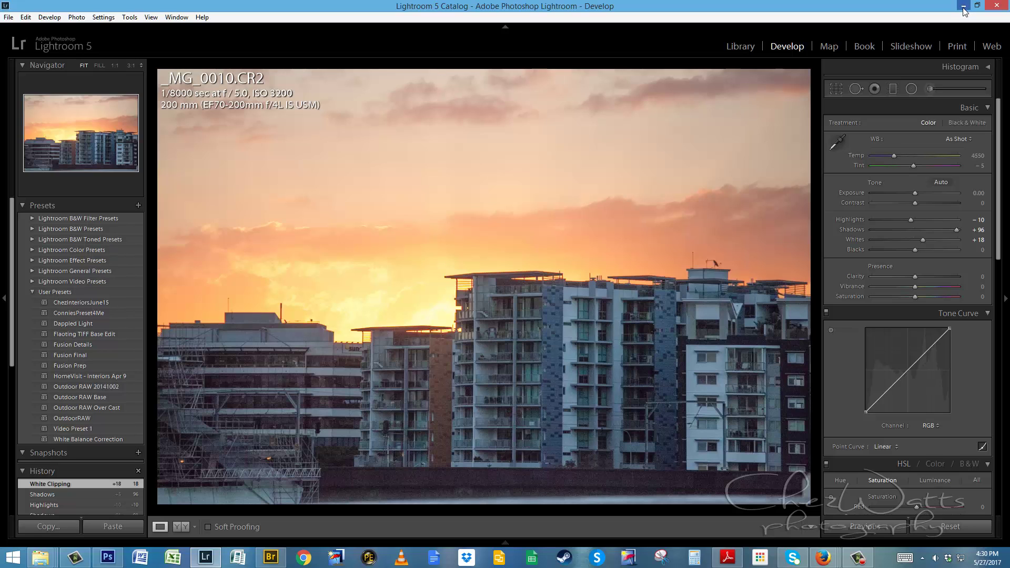
# Return to Photoshop and compare the stacked Noise Reduction 1 layers by hiding the top three and showing them again
pyautogui.click(964, 6)
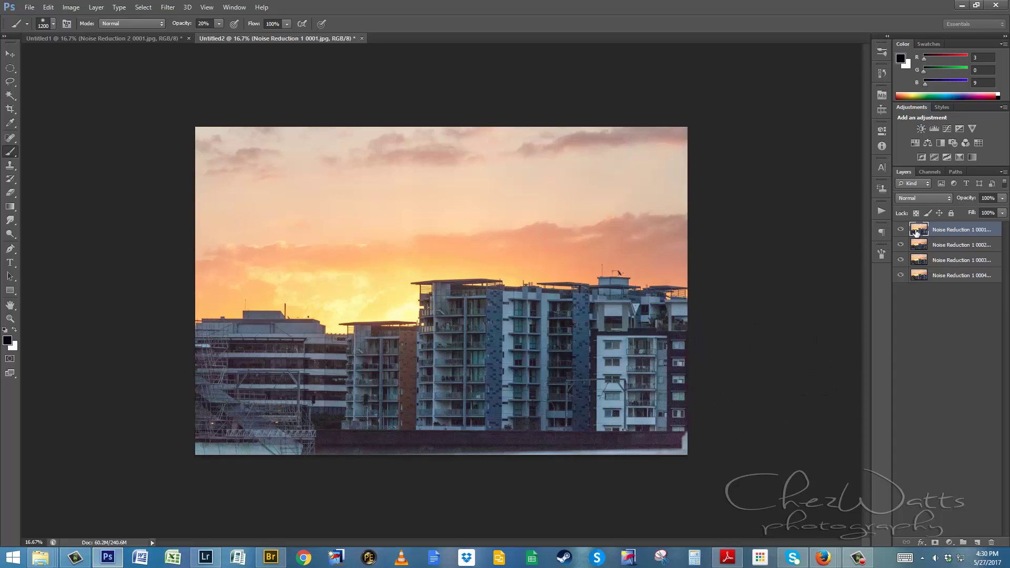
pyautogui.click(901, 229)
pyautogui.click(901, 244)
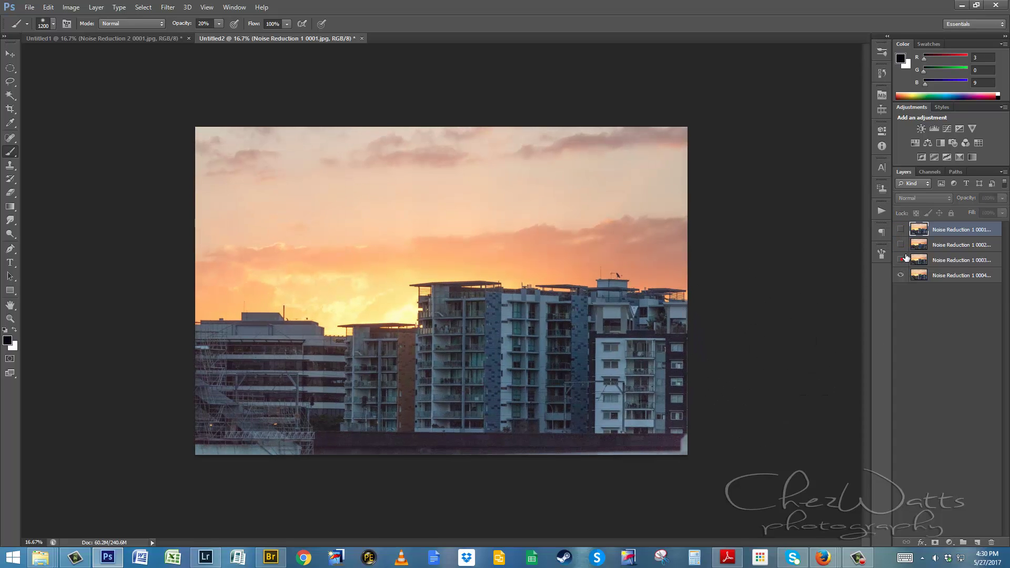
pyautogui.click(902, 245)
pyautogui.click(901, 230)
pyautogui.click(901, 260)
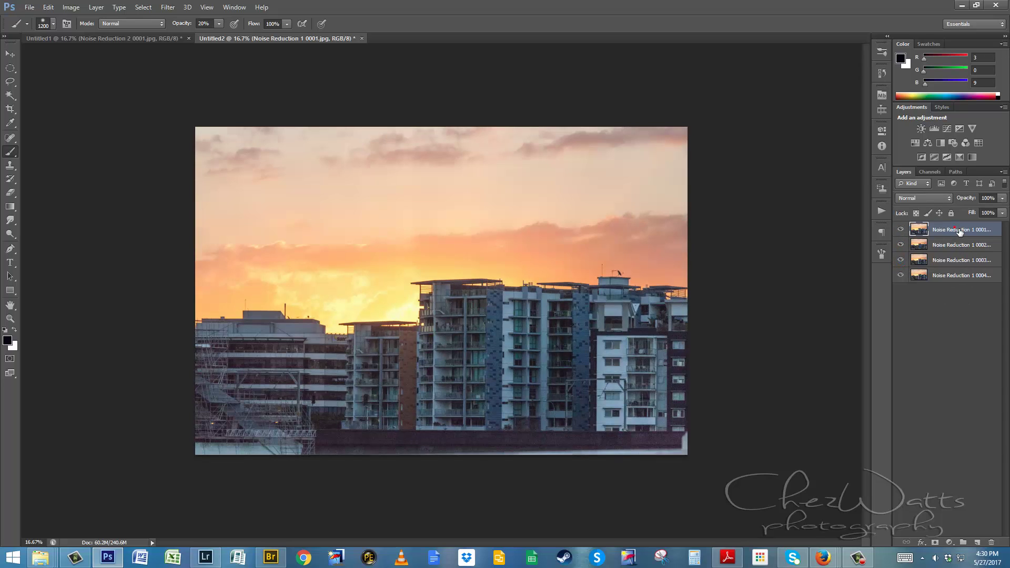
# Auto-align all four Noise Reduction 1 layers using the Auto projection
pyautogui.keyDown('shift'); pyautogui.click(973, 280); pyautogui.keyUp('shift')
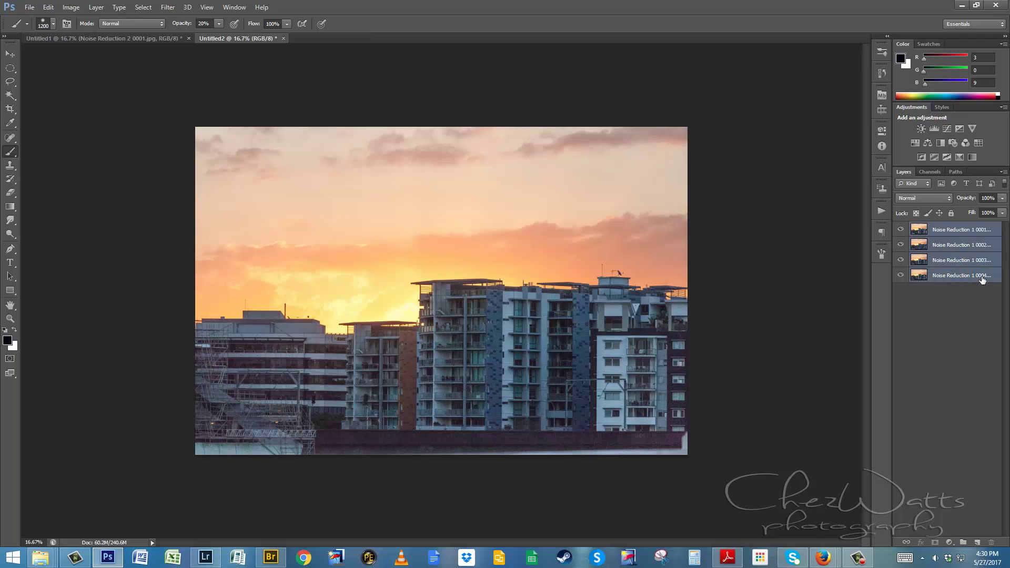
pyautogui.click(71, 8)
pyautogui.moveTo(53, 10)
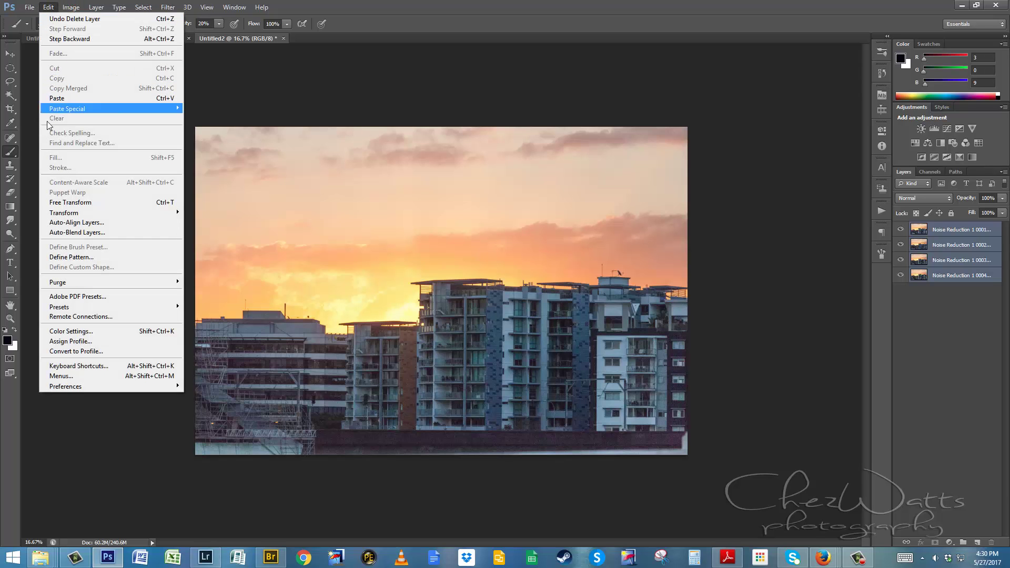
pyautogui.click(76, 222)
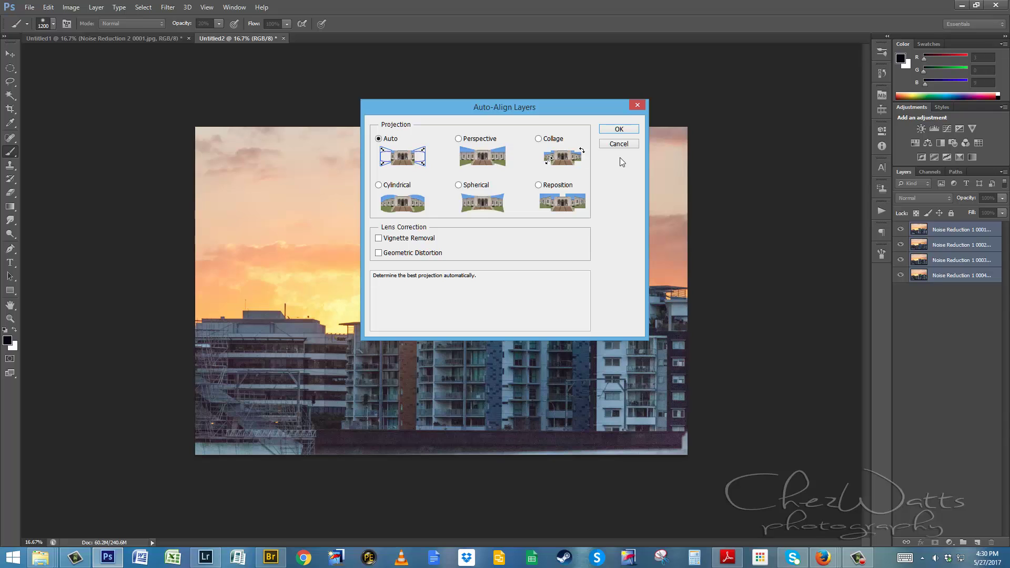
pyautogui.click(619, 130)
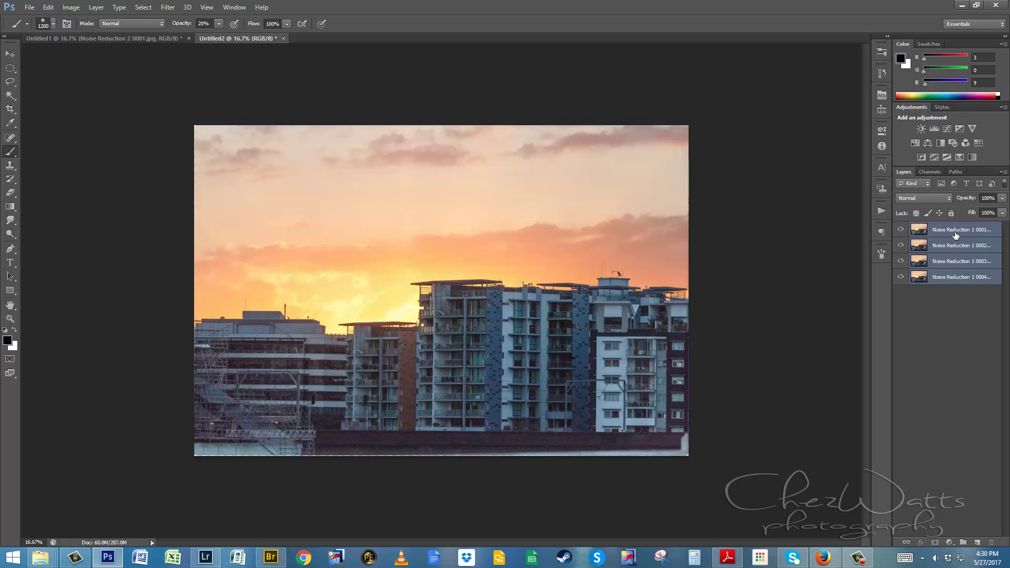
# Convert the four aligned layers into one smart object and apply the Mean stack mode to it
pyautogui.rightClick(958, 250)
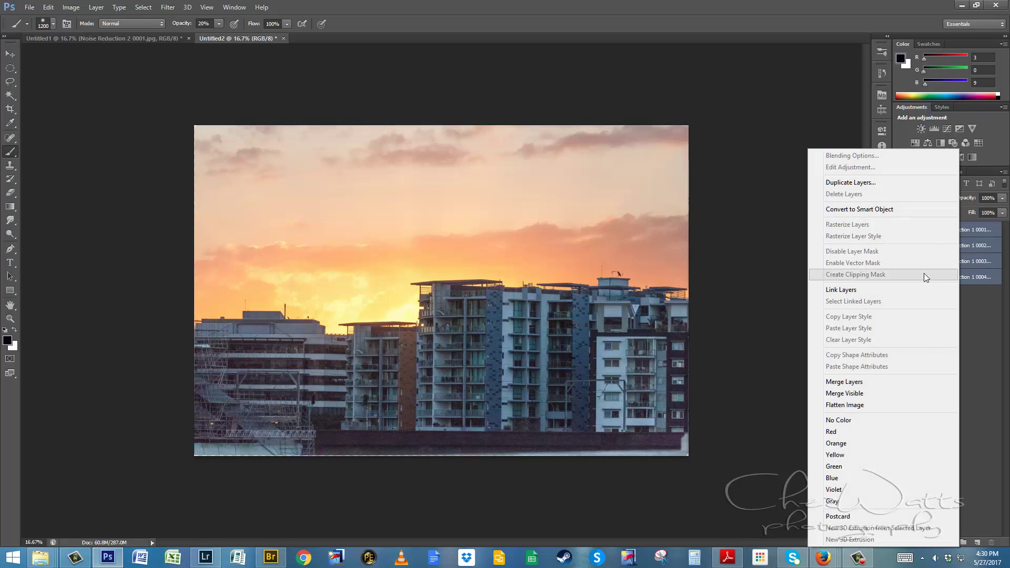
pyautogui.click(879, 210)
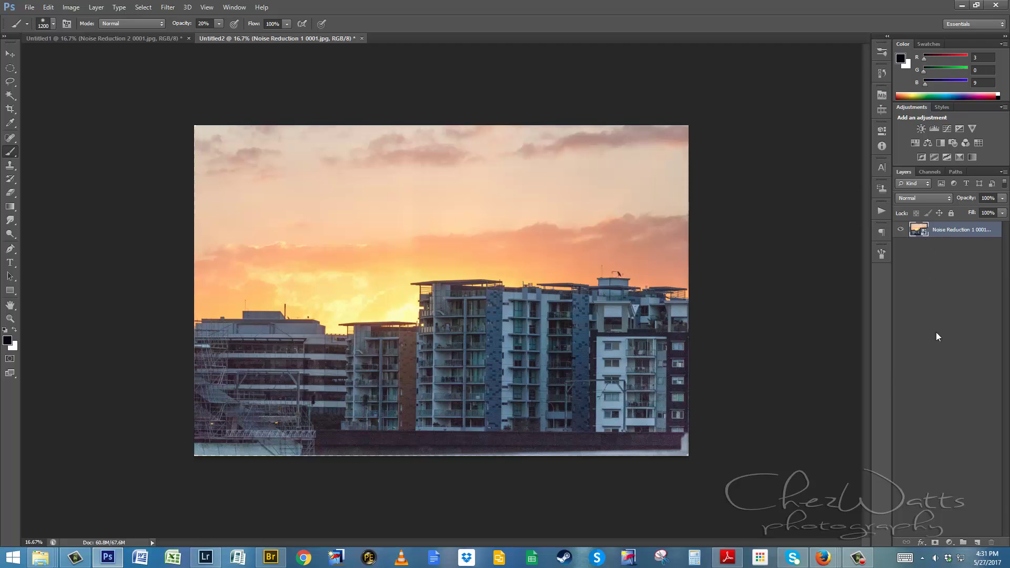
pyautogui.click(72, 9)
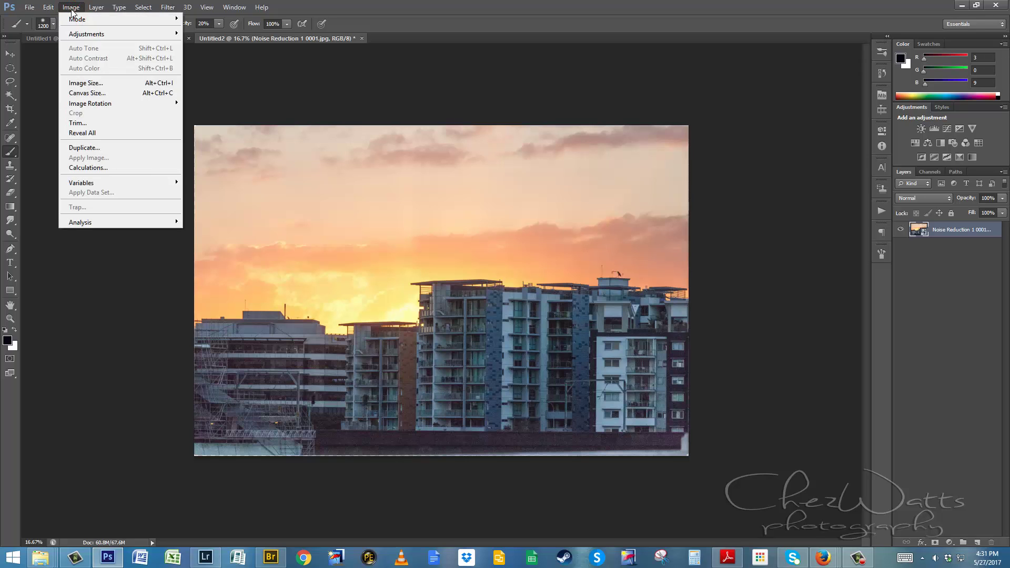
pyautogui.moveTo(80, 36)
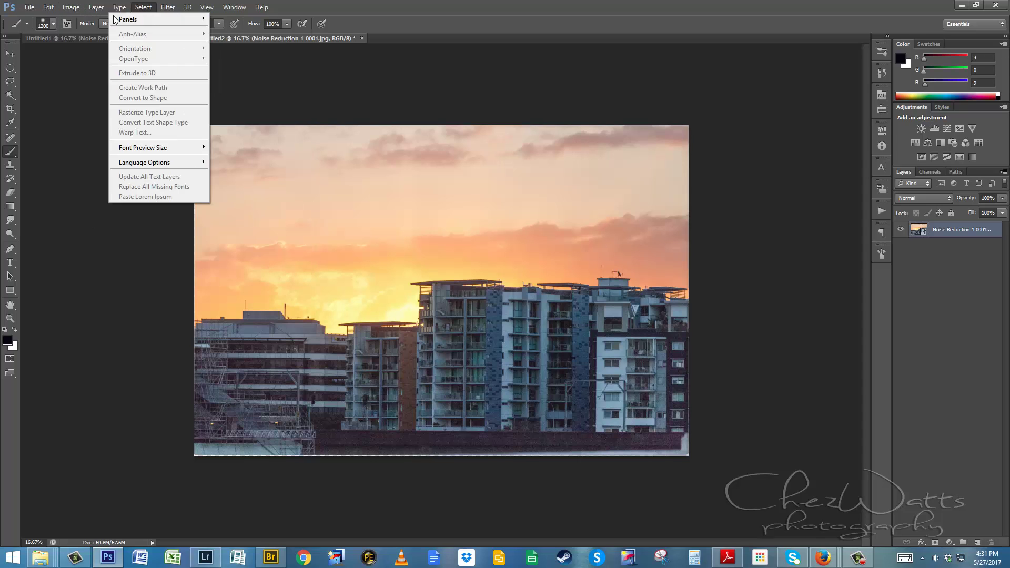
pyautogui.moveTo(99, 9)
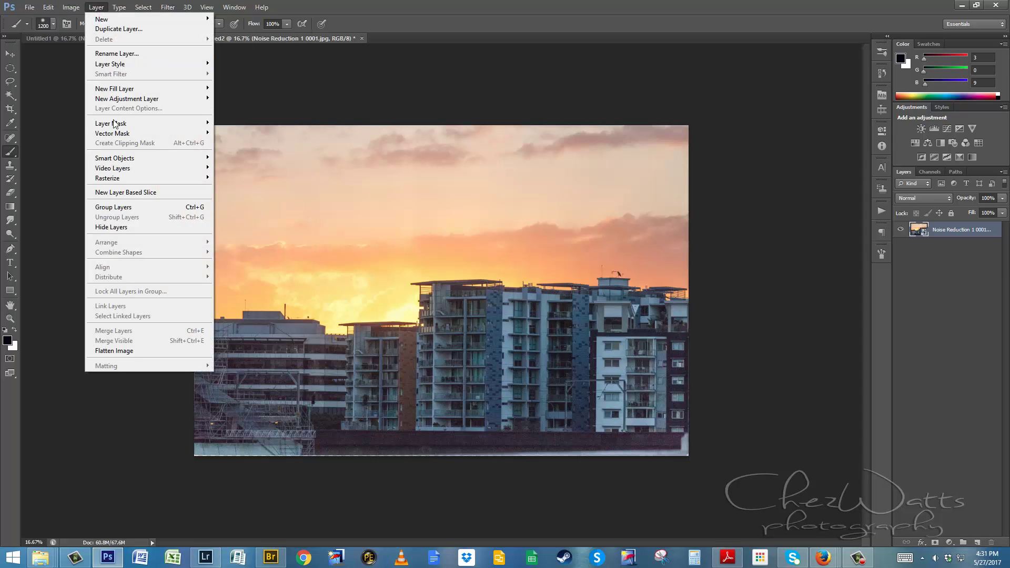
pyautogui.moveTo(125, 160)
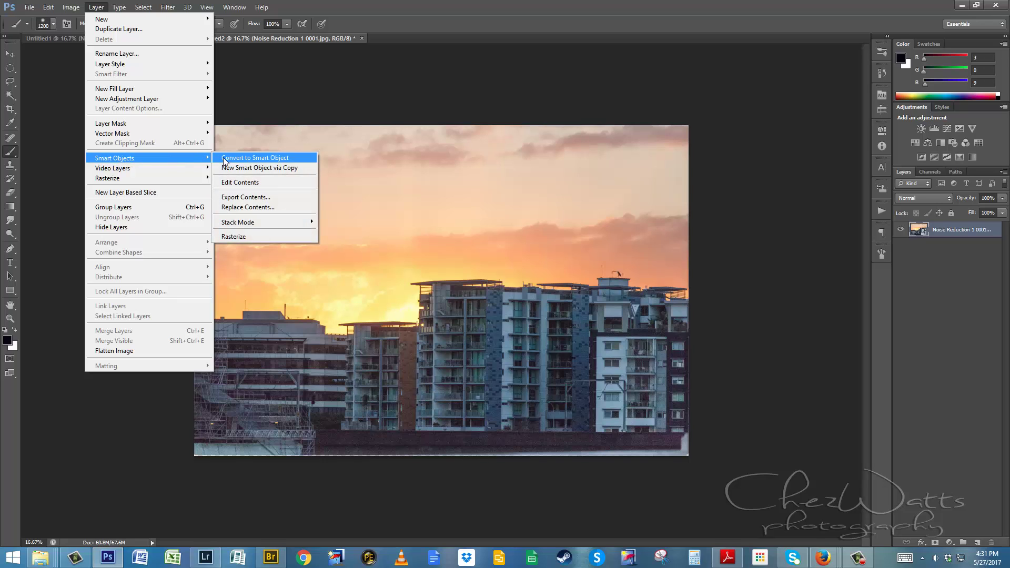
pyautogui.moveTo(250, 224)
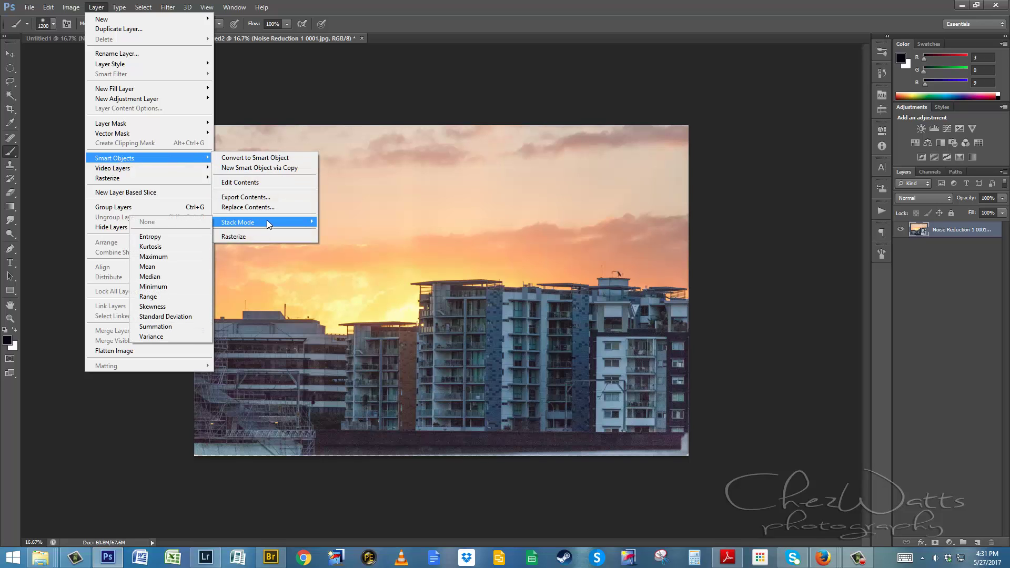
pyautogui.click(155, 270)
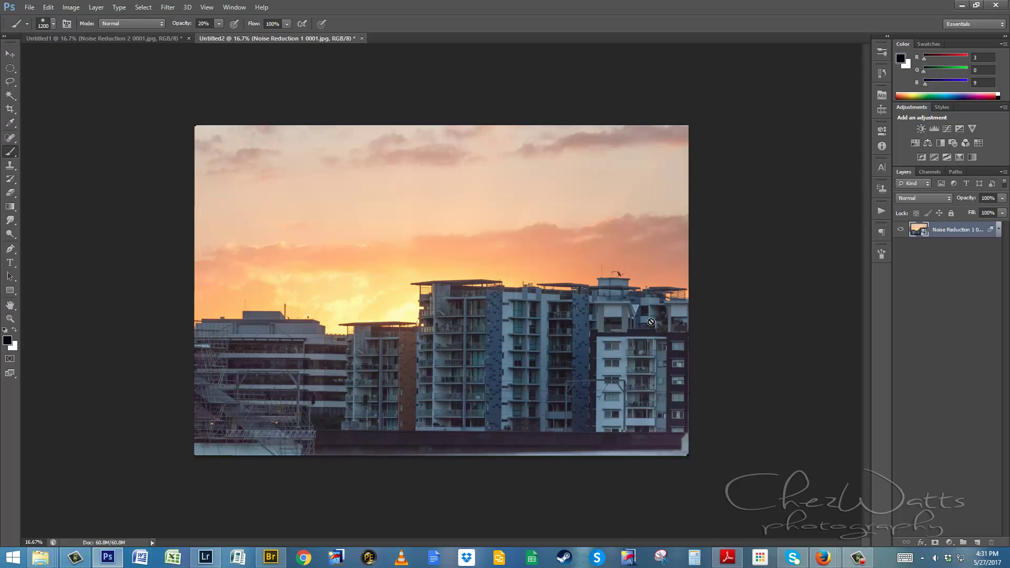
# Compare the noise on the building's roof at 200% with and without the stack mode, leaving it applied
pyautogui.hotkey('ctrl', '+')
pyautogui.hotkey('ctrl', '+')
pyautogui.hotkey('ctrl', '+')
pyautogui.hotkey('ctrl', '+')
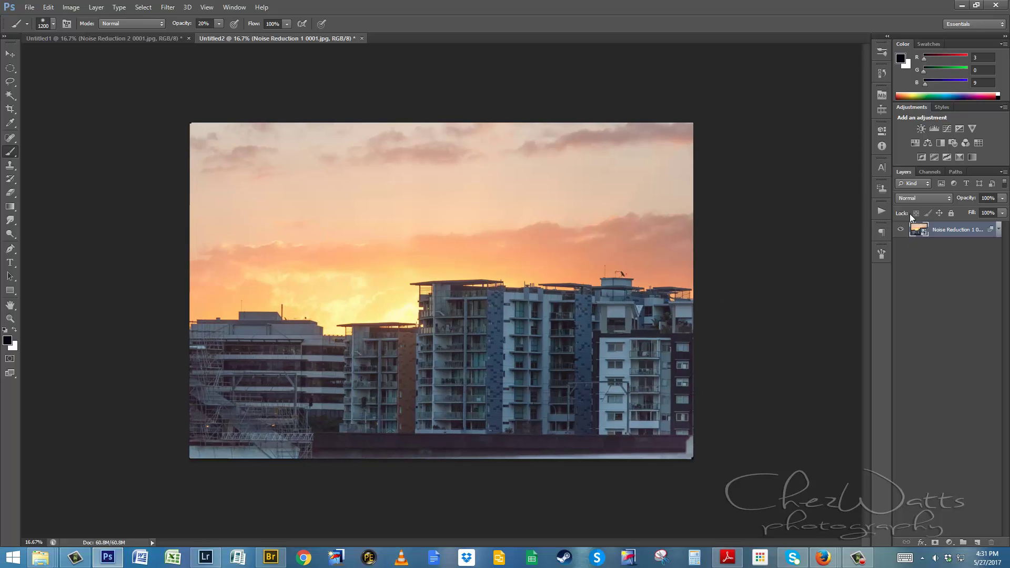
pyautogui.hotkey('ctrl', '+')
pyautogui.hotkey('ctrl', '+')
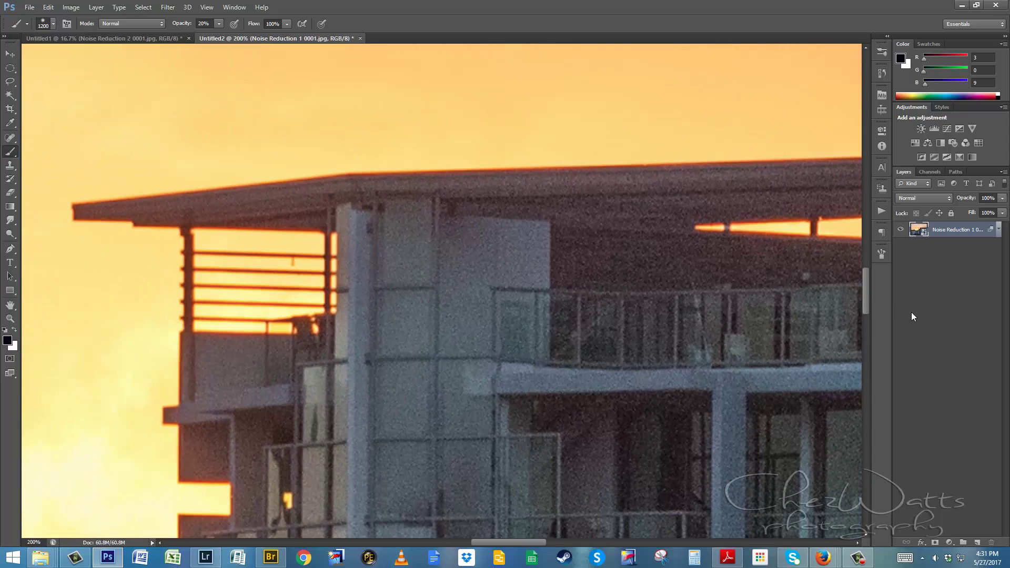
pyautogui.hotkey('ctrl', 'z')
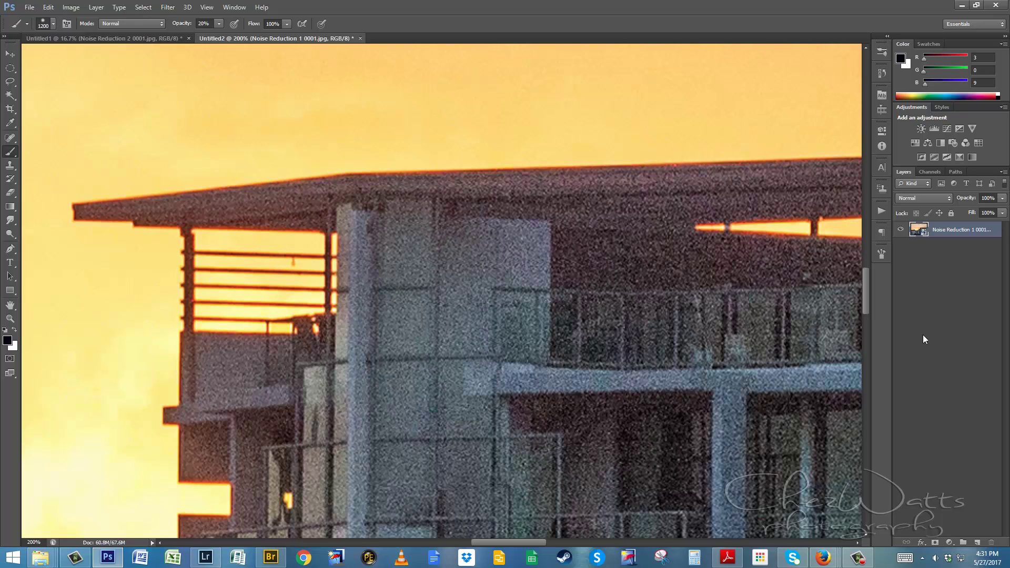
pyautogui.hotkey('ctrl', 'z')
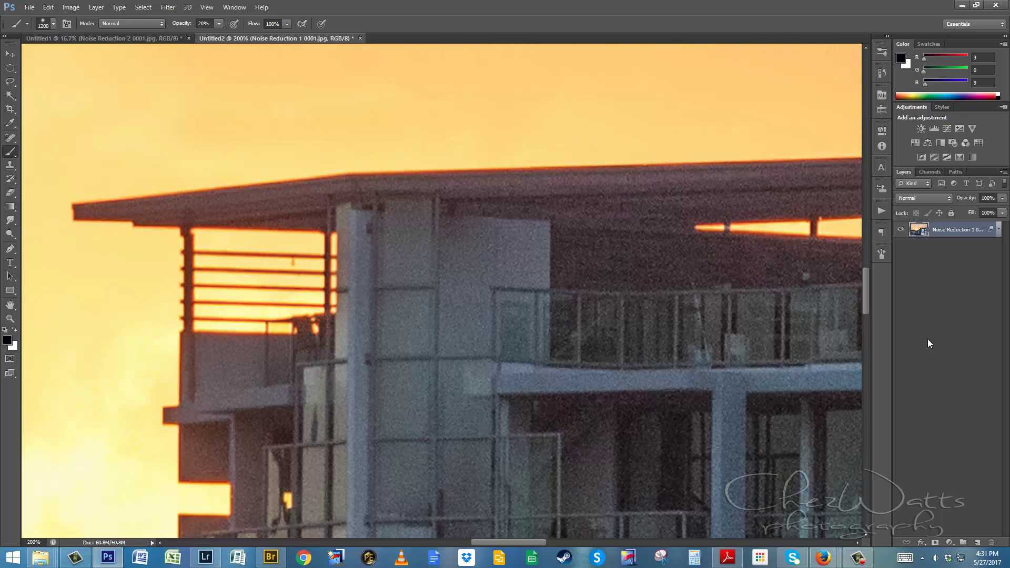
pyautogui.hotkey('ctrl', 'z')
pyautogui.hotkey('ctrl', 'z')
pyautogui.hotkey('ctrl', 'z')
pyautogui.hotkey('ctrl', 'z')
pyautogui.hotkey('ctrl', '-')
pyautogui.hotkey('ctrl', '-')
pyautogui.hotkey('ctrl', '-')
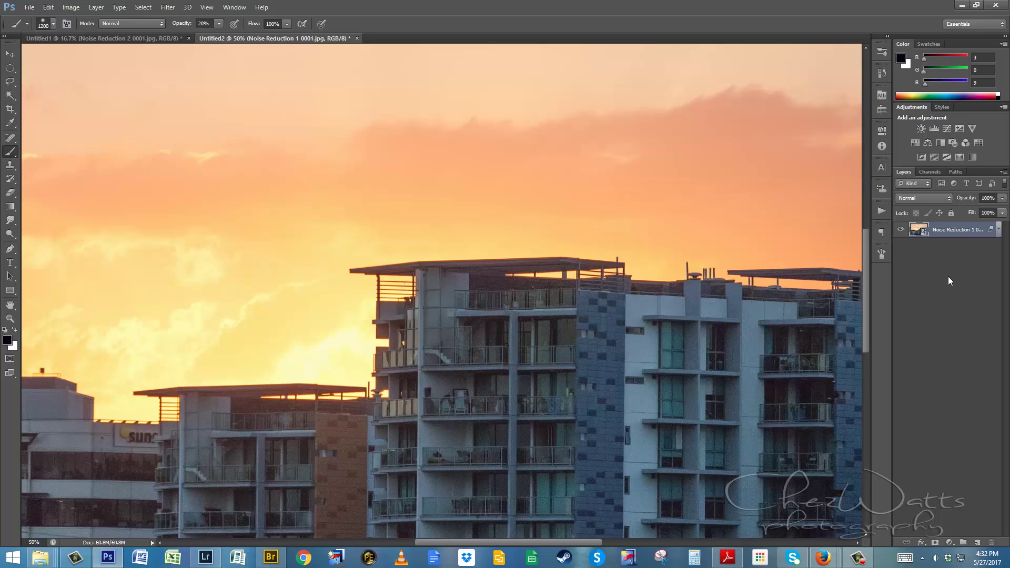
pyautogui.hotkey('ctrl', '-')
pyautogui.hotkey('ctrl', '-')
pyautogui.hotkey('ctrl', '-')
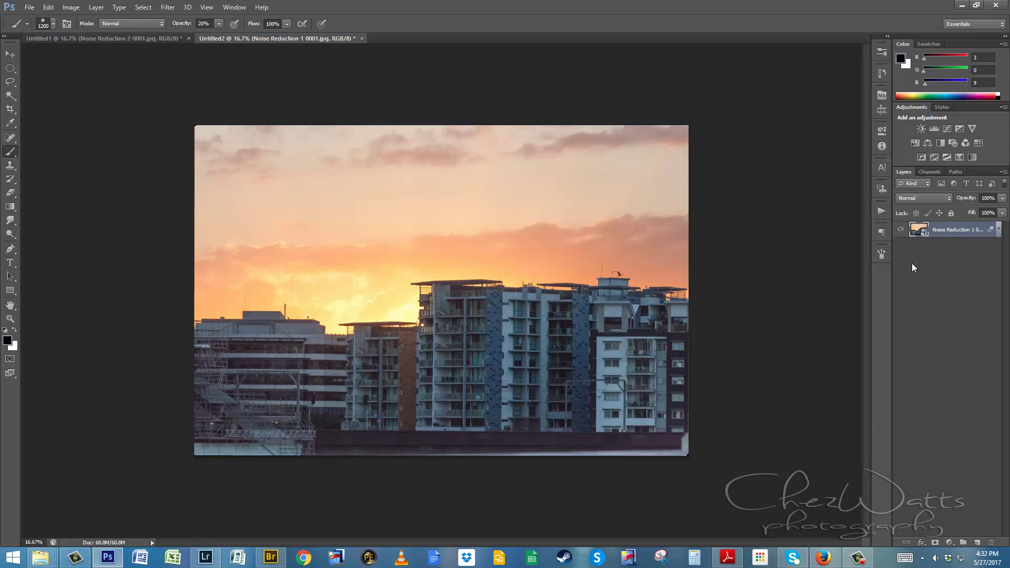
# Switch to the Noise Reduction 2 city document and examine the noise in the buildings and sky at 66.7%
pyautogui.click(159, 38)
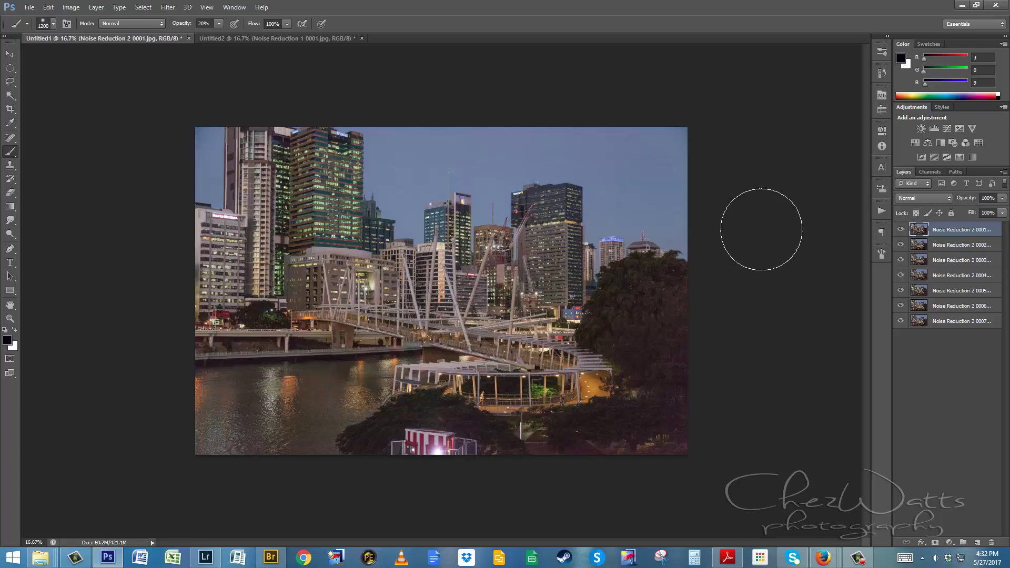
pyautogui.hotkey('ctrl', '+')
pyautogui.hotkey('ctrl', '+')
pyautogui.hotkey('ctrl', '+')
pyautogui.hotkey('ctrl', '+')
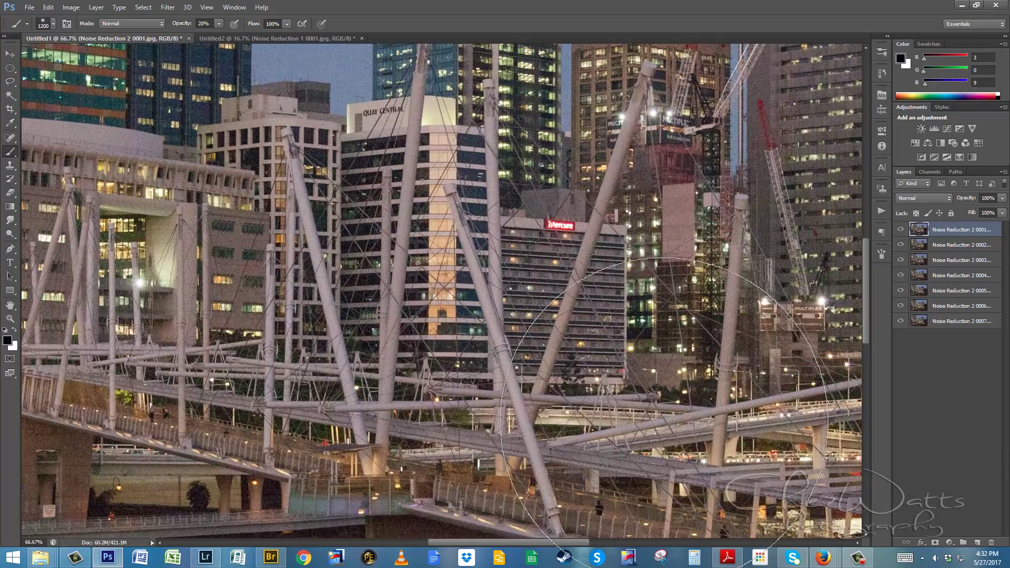
pyautogui.moveTo(404, 66); pyautogui.dragTo(437, 300)
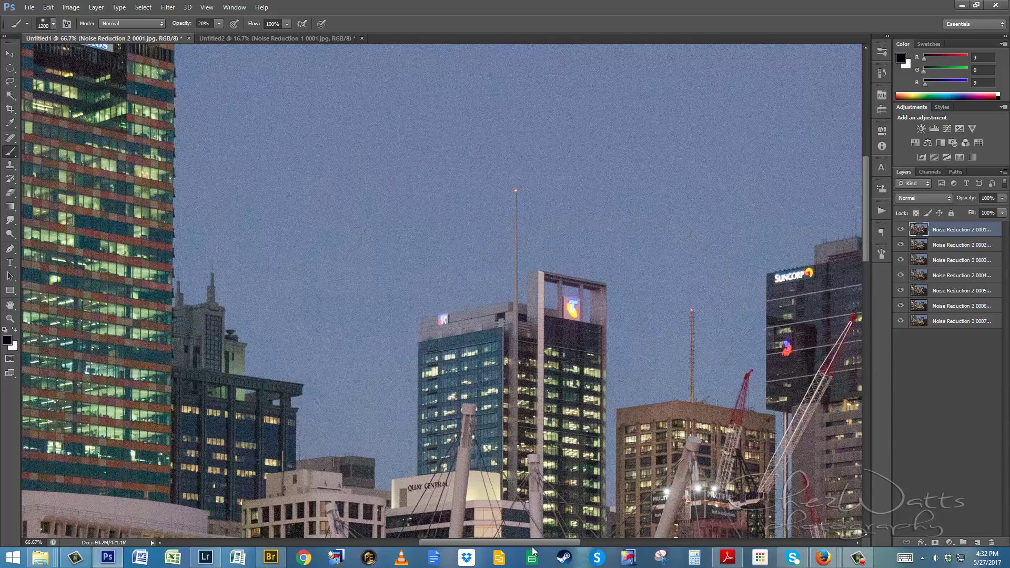
# Select all seven Noise Reduction 2 layers and auto-align them using the Auto projection
pyautogui.moveTo(536, 542); pyautogui.dragTo(628, 533)
pyautogui.hotkey('ctrl', '-')
pyautogui.hotkey('ctrl', '-')
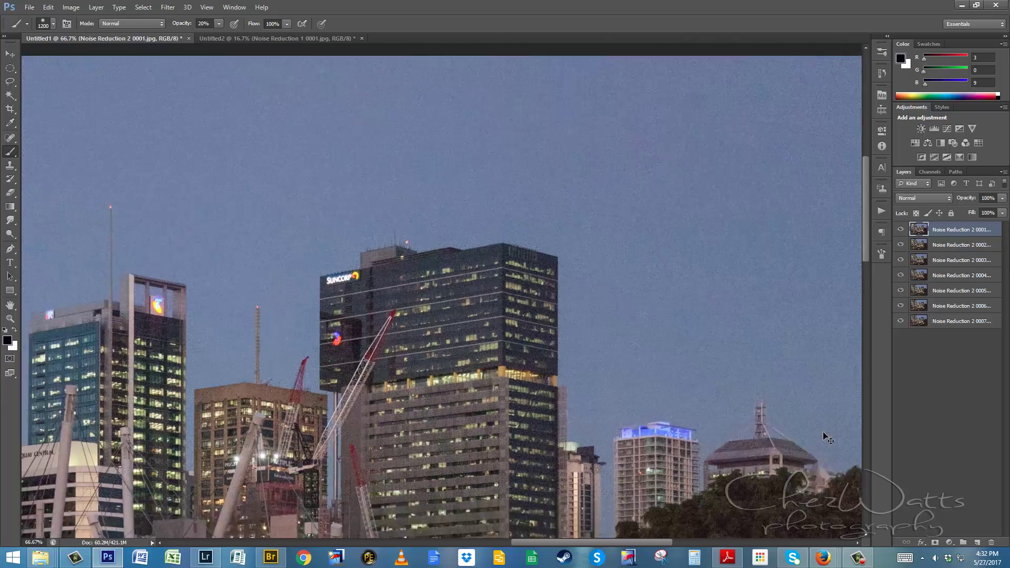
pyautogui.hotkey('ctrl', '-')
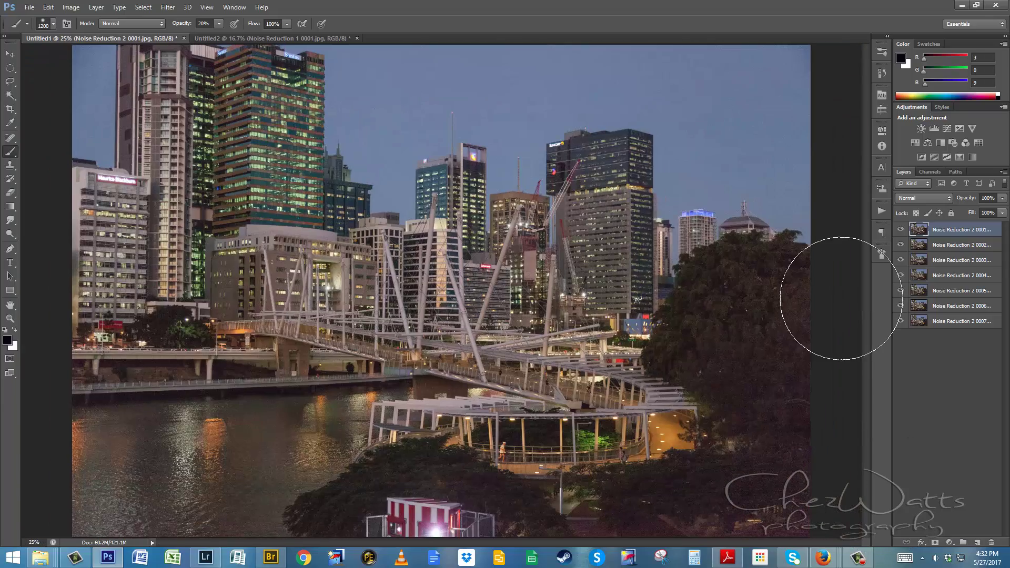
pyautogui.keyDown('shift'); pyautogui.click(961, 324); pyautogui.keyUp('shift')
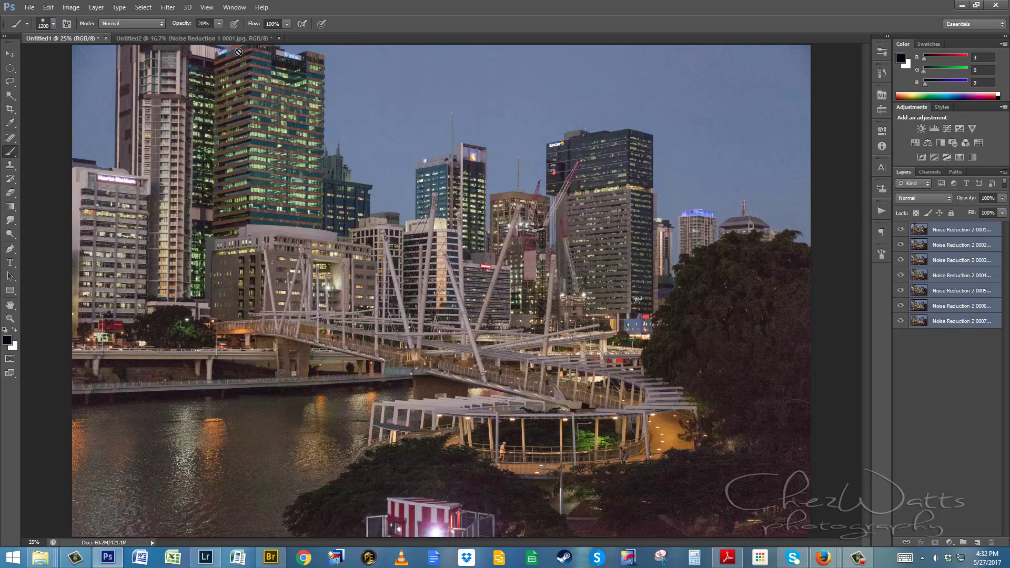
pyautogui.click(72, 8)
pyautogui.moveTo(50, 7)
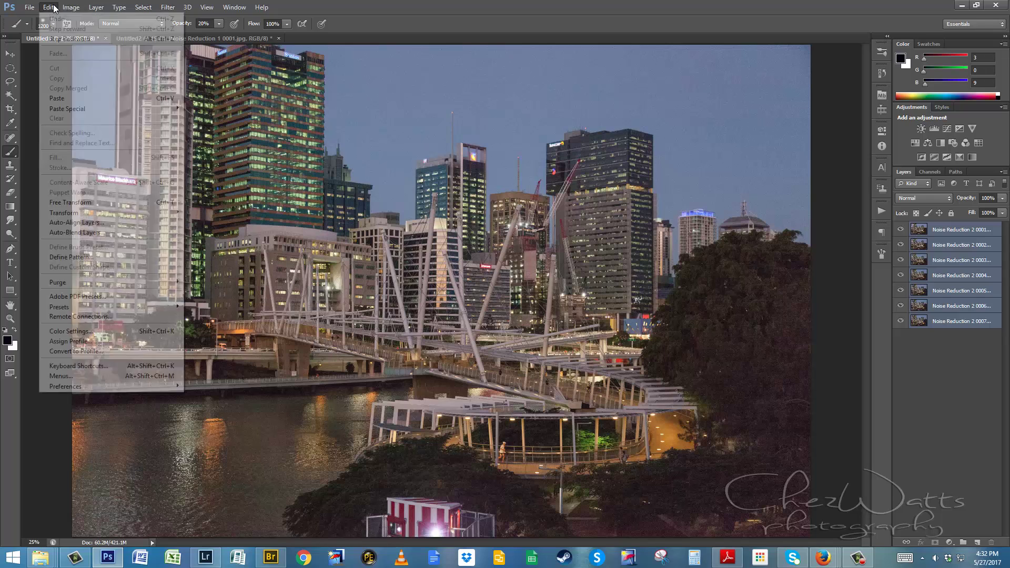
pyautogui.click(76, 223)
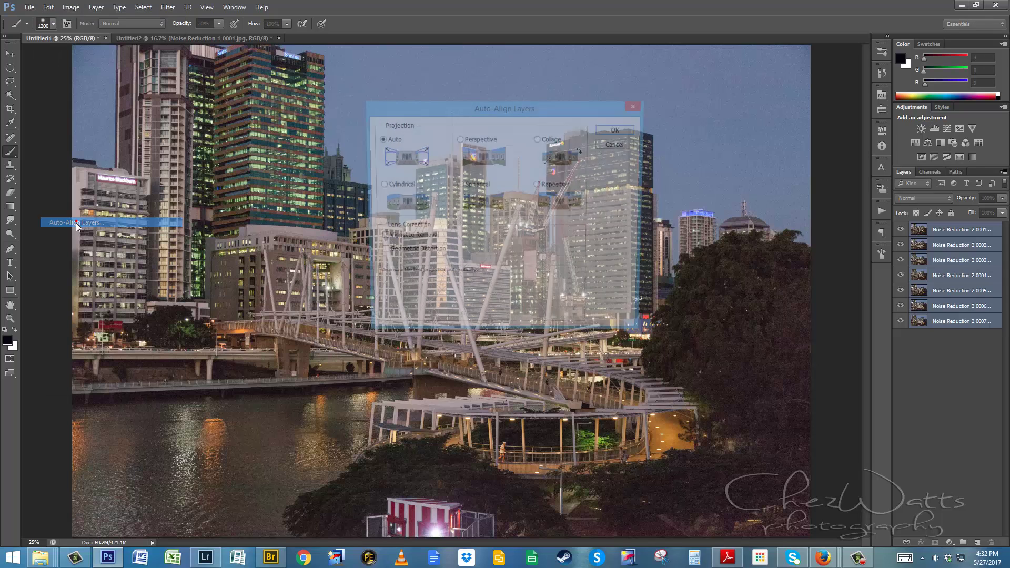
pyautogui.click(620, 129)
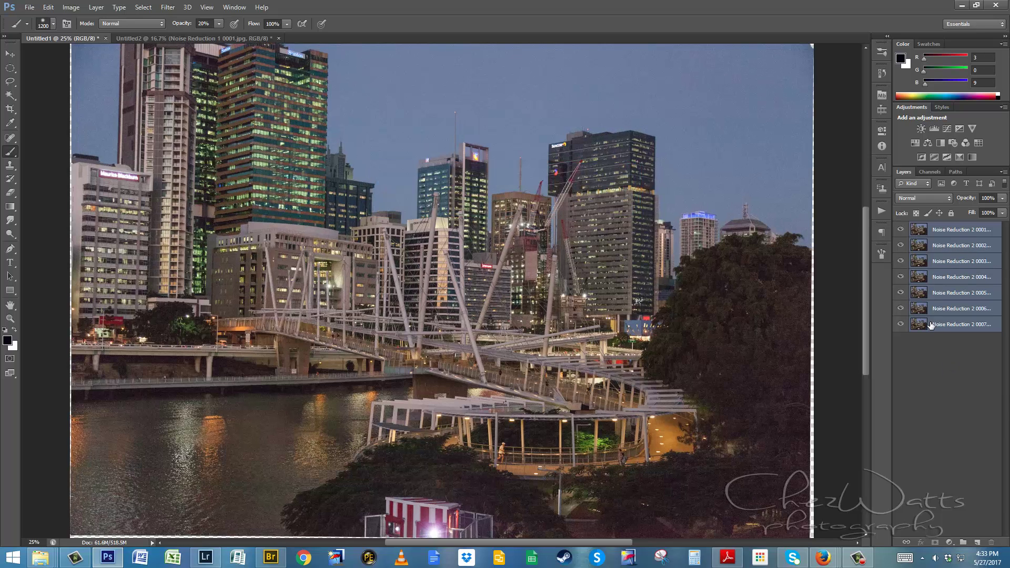
# Convert the seven aligned Noise Reduction 2 layers into one smart object and set its stack mode to Mean
pyautogui.hotkey('ctrl', '-')
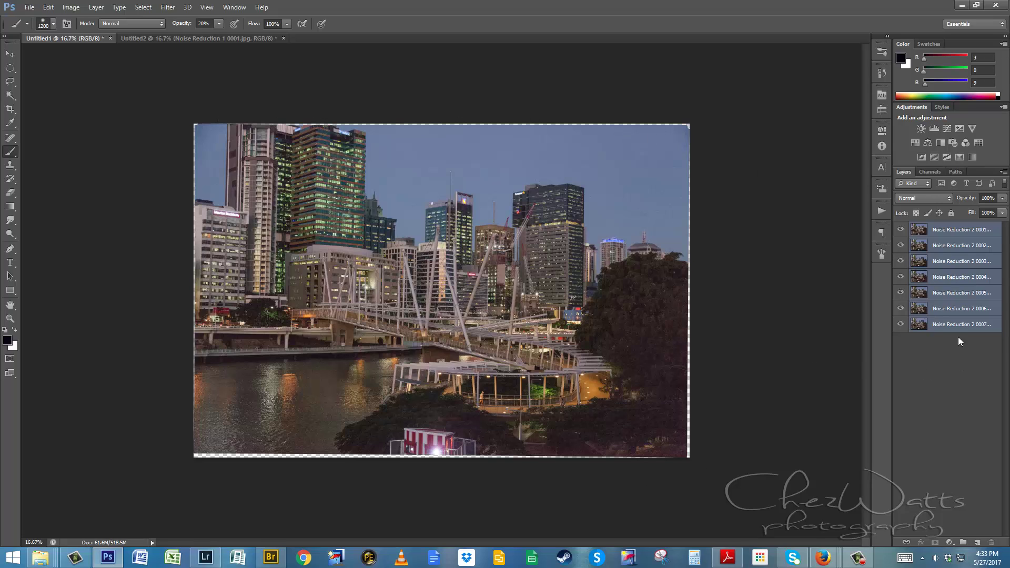
pyautogui.rightClick(962, 267)
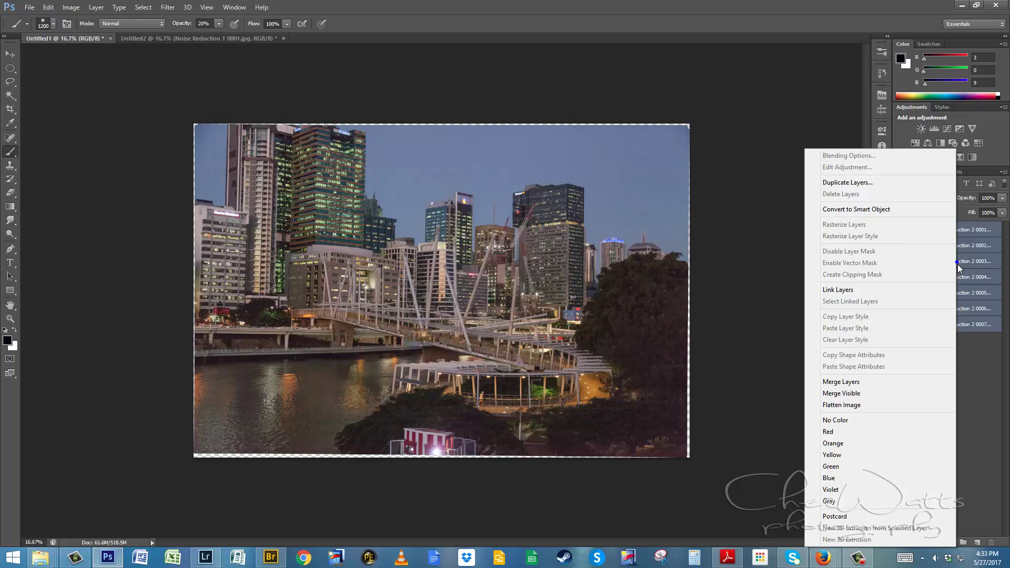
pyautogui.click(884, 209)
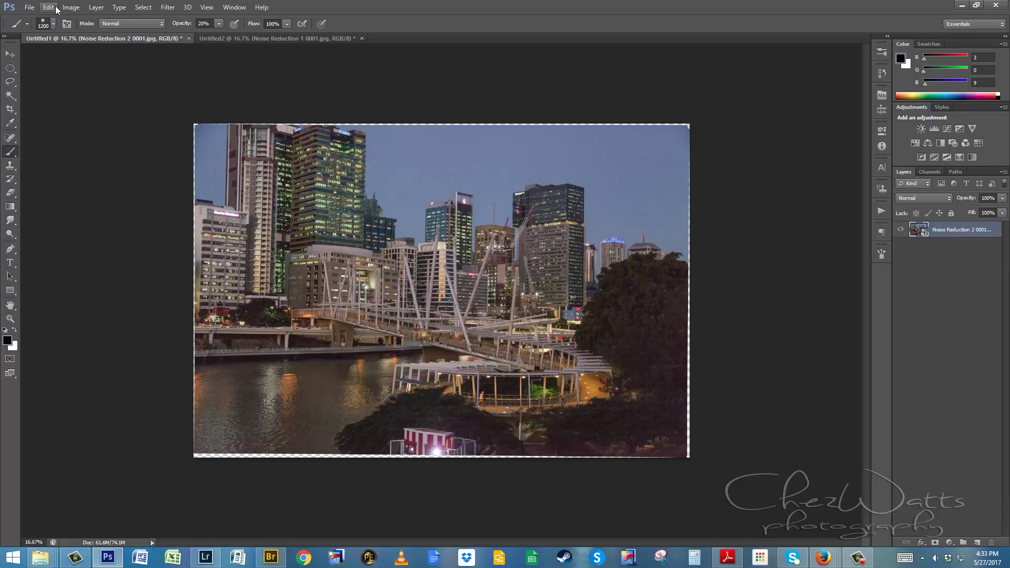
pyautogui.click(97, 7)
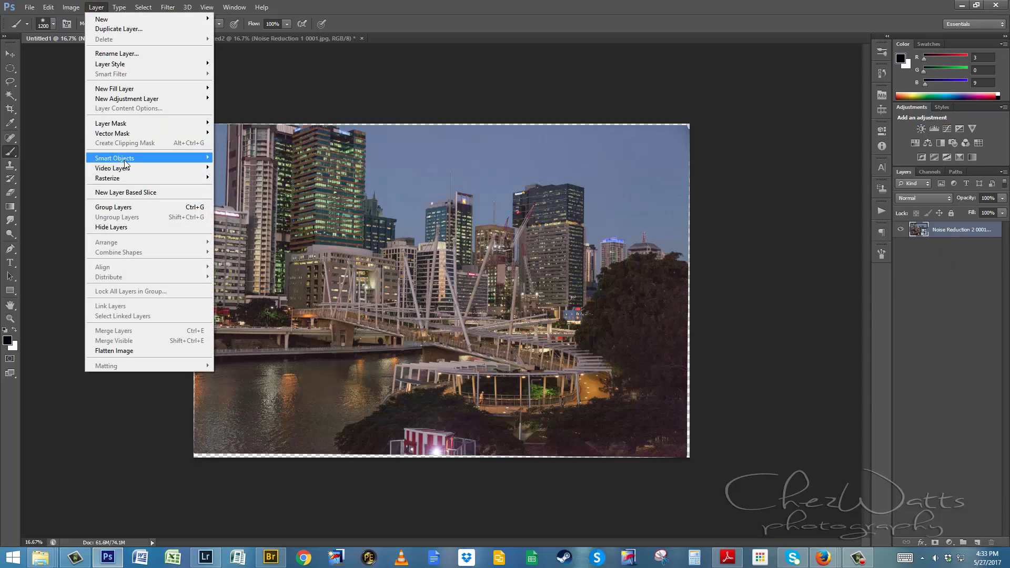
pyautogui.moveTo(127, 161)
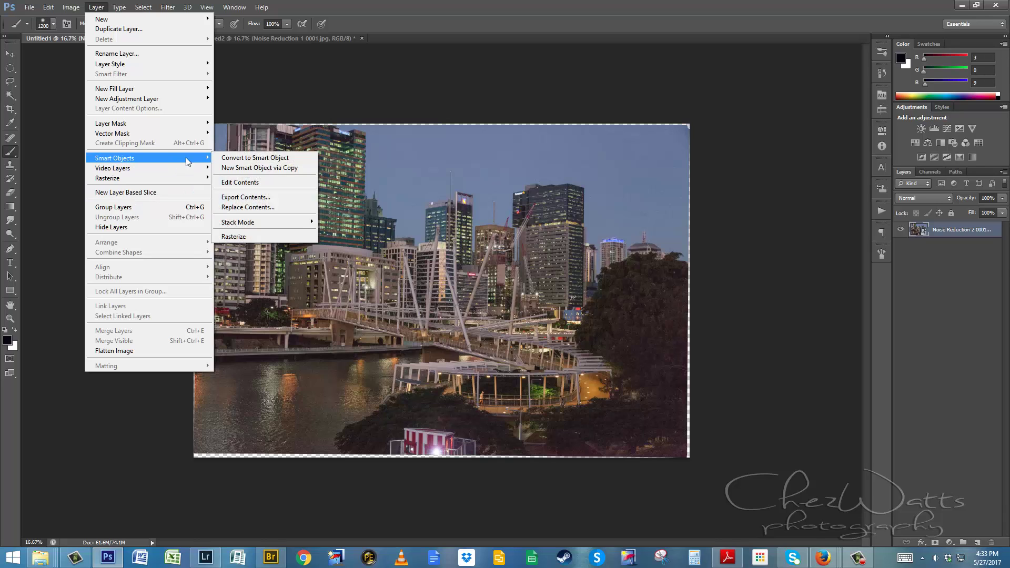
pyautogui.moveTo(252, 223)
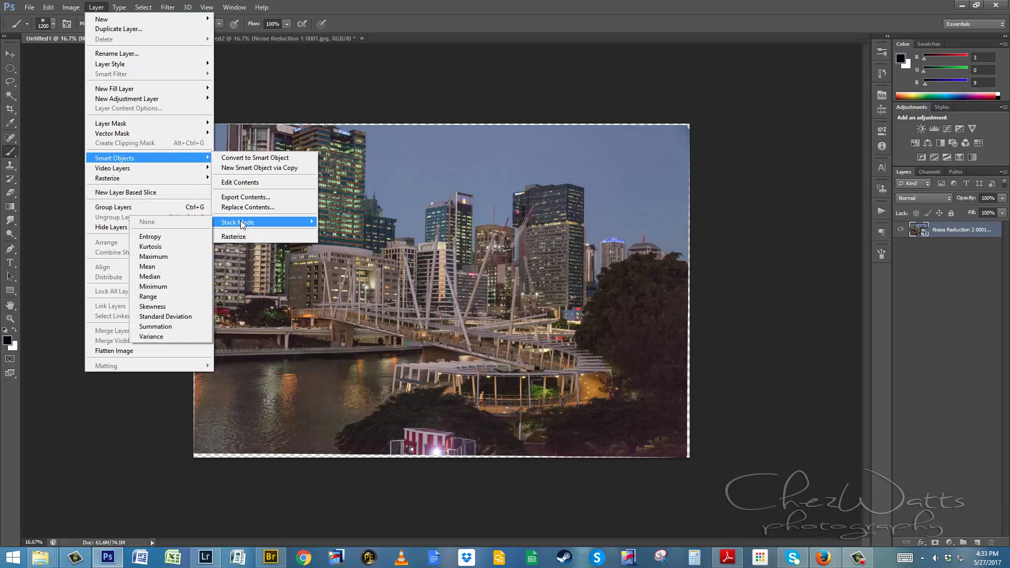
pyautogui.click(147, 267)
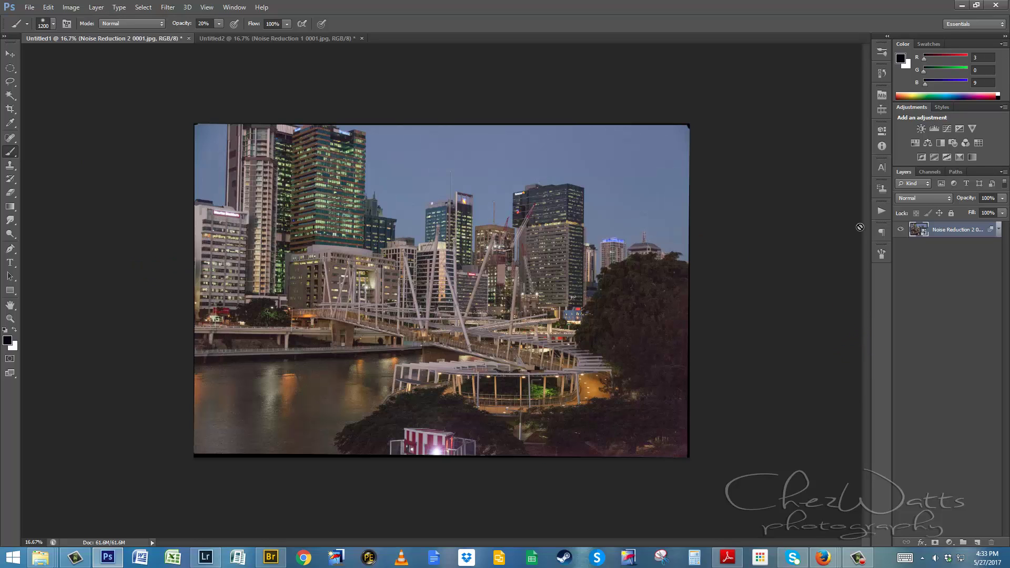
# Compare the noise in the sky above the city buildings at 100% with and without the Mean stack mode, leaving it applied
pyautogui.hotkey('ctrl', '1')
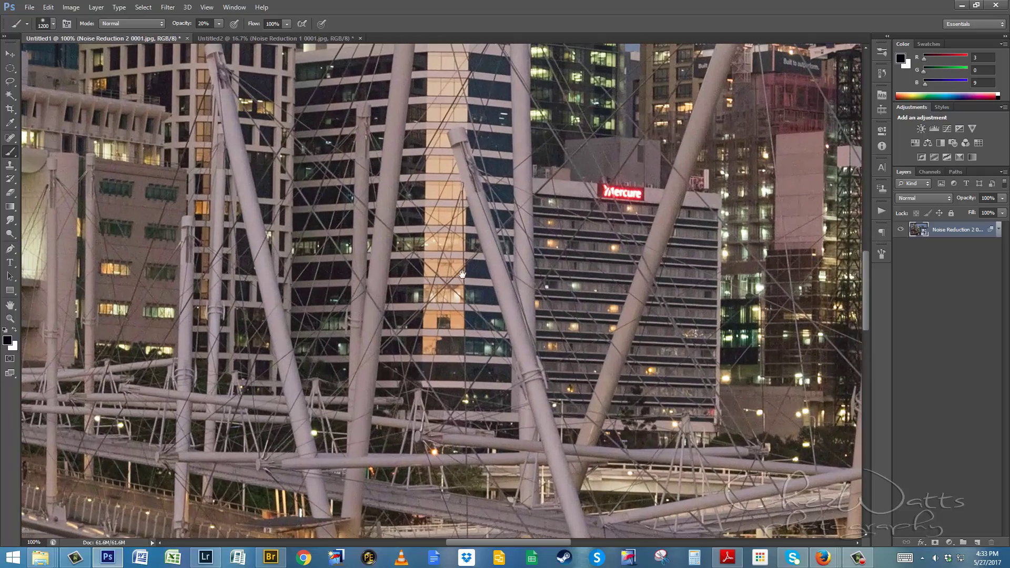
pyautogui.moveTo(462, 274); pyautogui.dragTo(518, 447)
pyautogui.moveTo(497, 343); pyautogui.dragTo(512, 426)
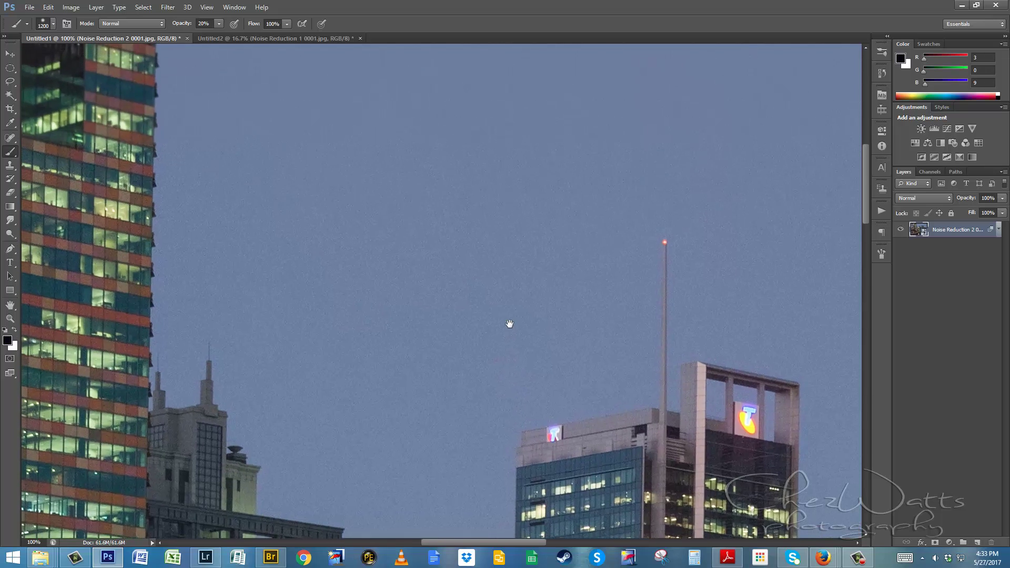
pyautogui.moveTo(505, 318); pyautogui.dragTo(519, 404)
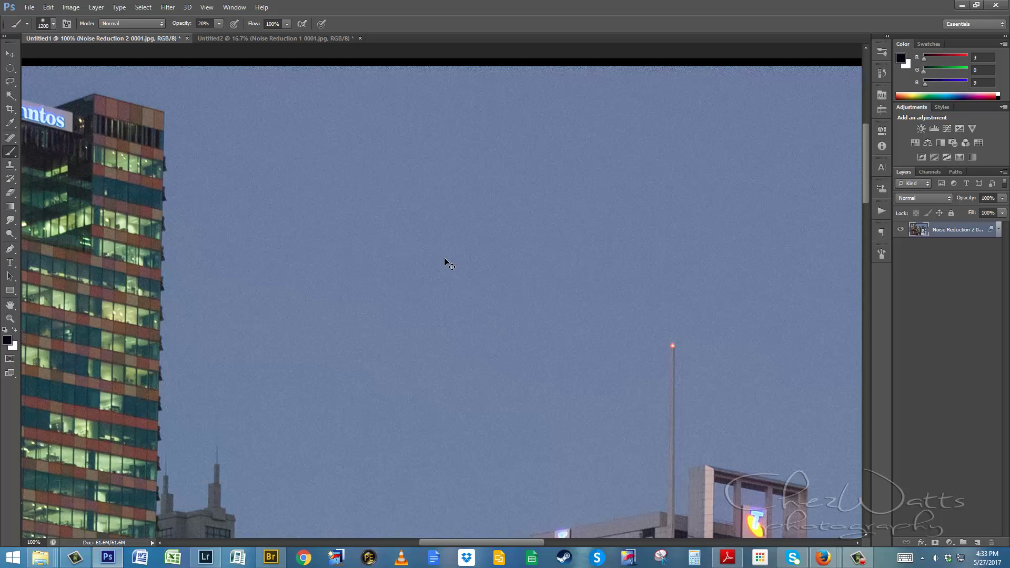
pyautogui.hotkey('ctrl', 'z')
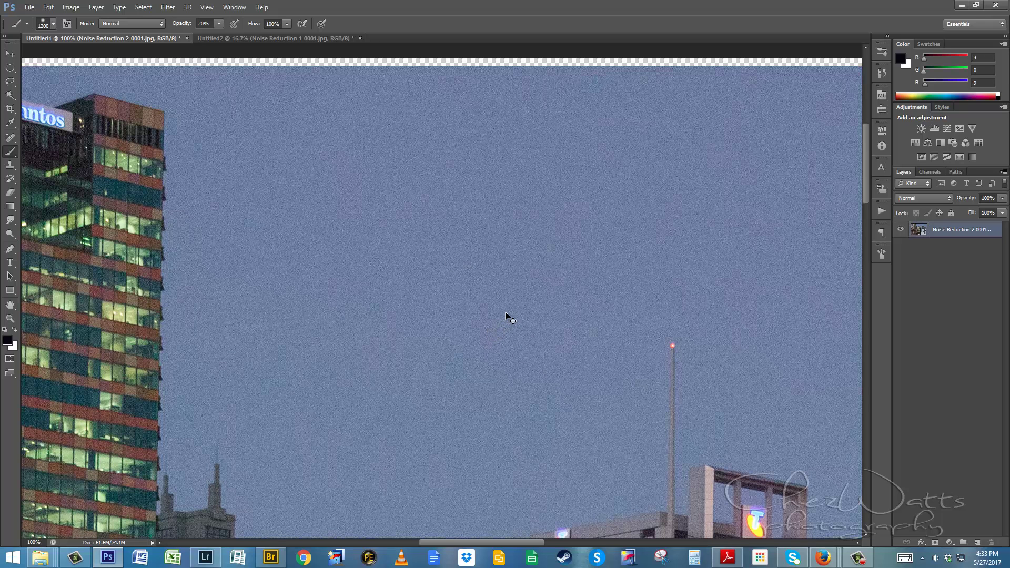
pyautogui.hotkey('ctrl', 'z')
pyautogui.hotkey('ctrl', 'z')
pyautogui.hotkey('ctrl', 'z')
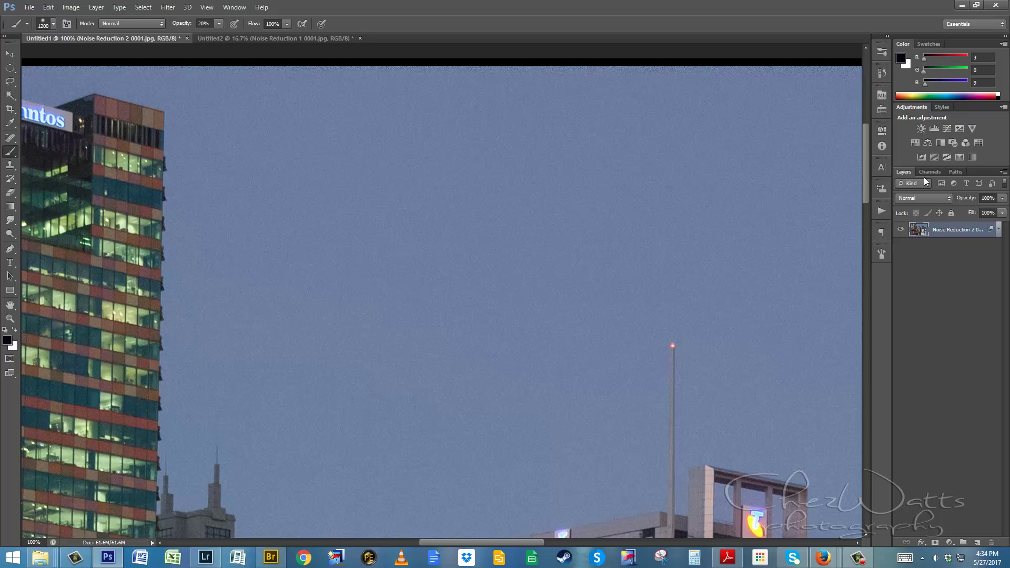
pyautogui.hotkey('ctrl', '0')
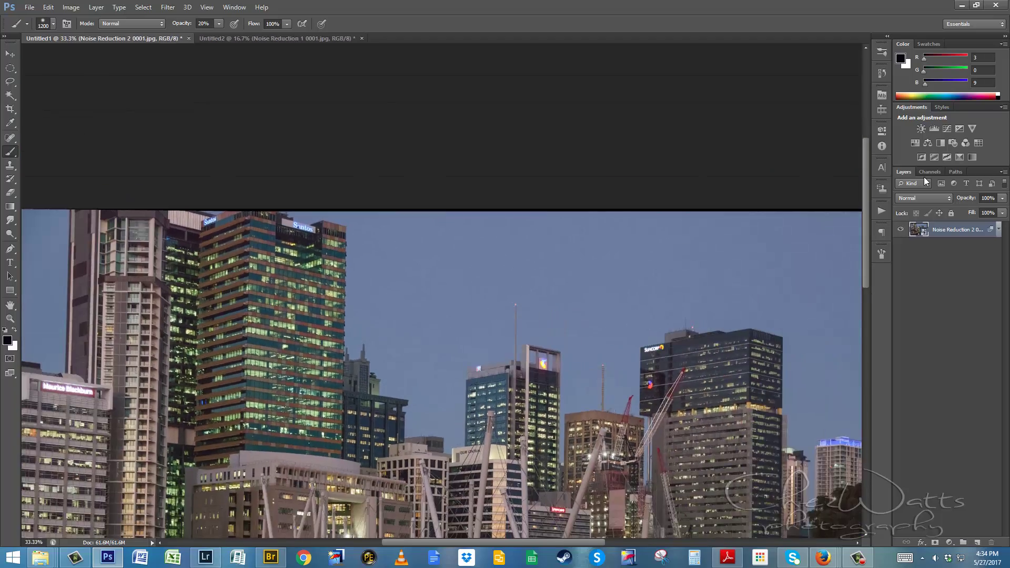